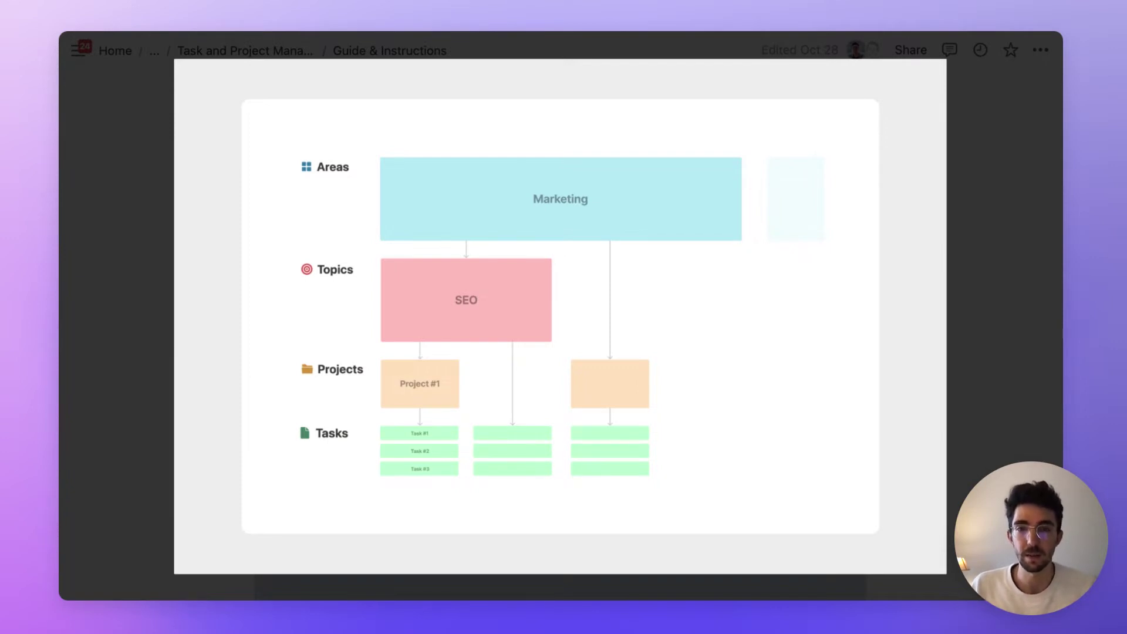
- Zoom the Areas–Topics–Projects–Tasks hierarchy diagram to full window at 150%
key(ctrl+plus)
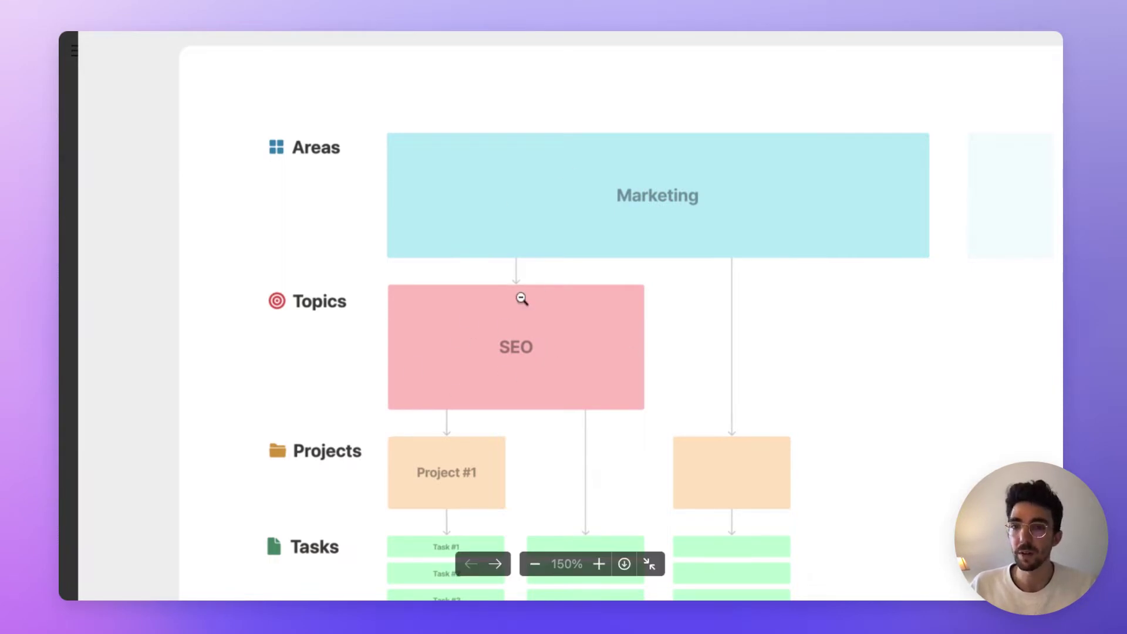
- Zoom the structure diagram back to 100% and return to the template dashboard
click(453, 477)
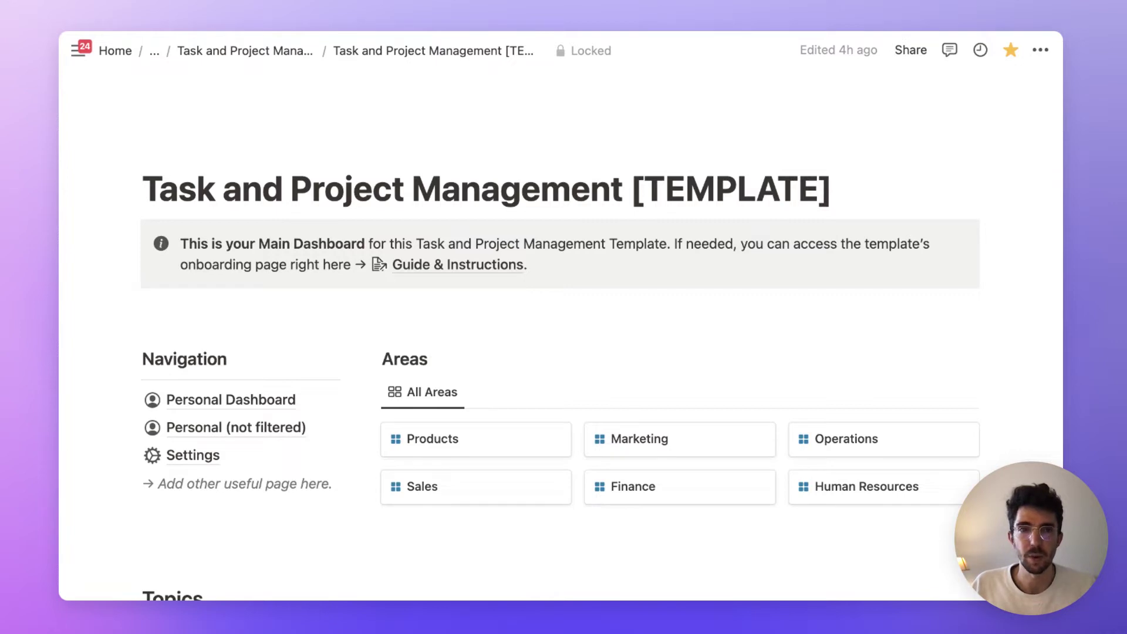
scroll(564, 352, down, 4)
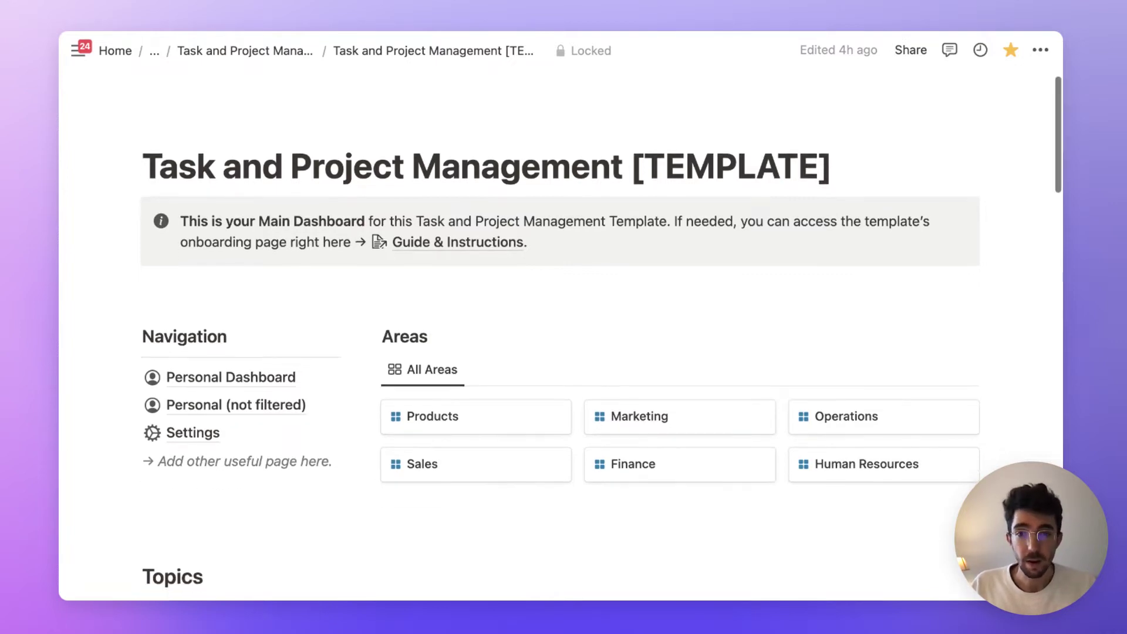
scroll(563, 353, down, 1)
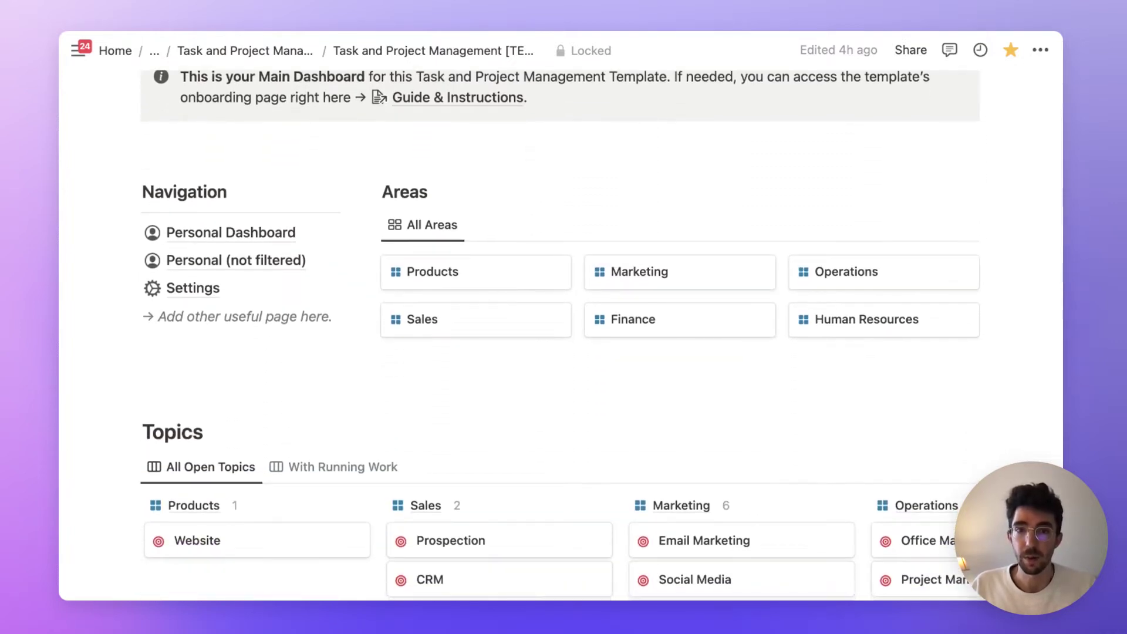
scroll(564, 352, down, 1)
scroll(564, 352, down, 2)
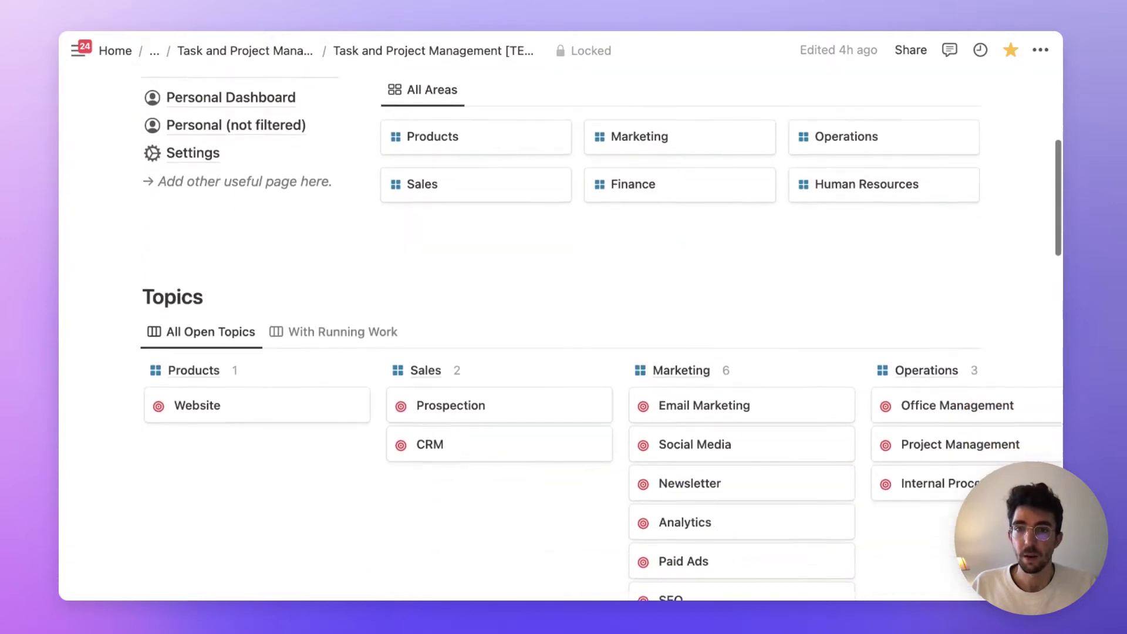
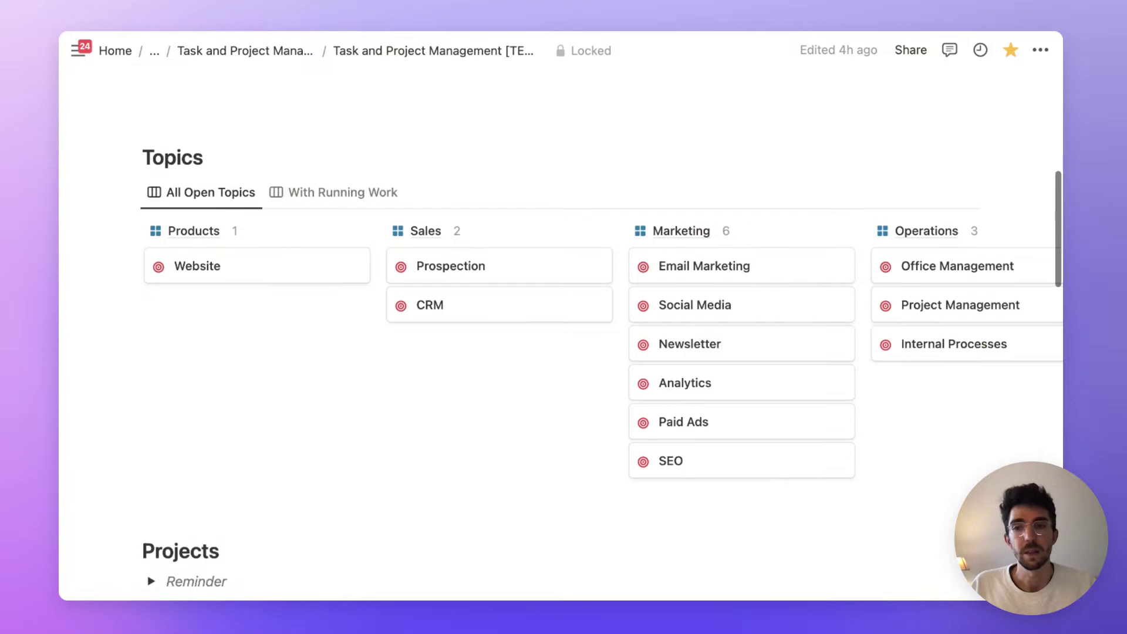
scroll(564, 353, down, 2)
scroll(564, 353, down, 3)
scroll(564, 353, down, 1)
scroll(564, 352, down, 2)
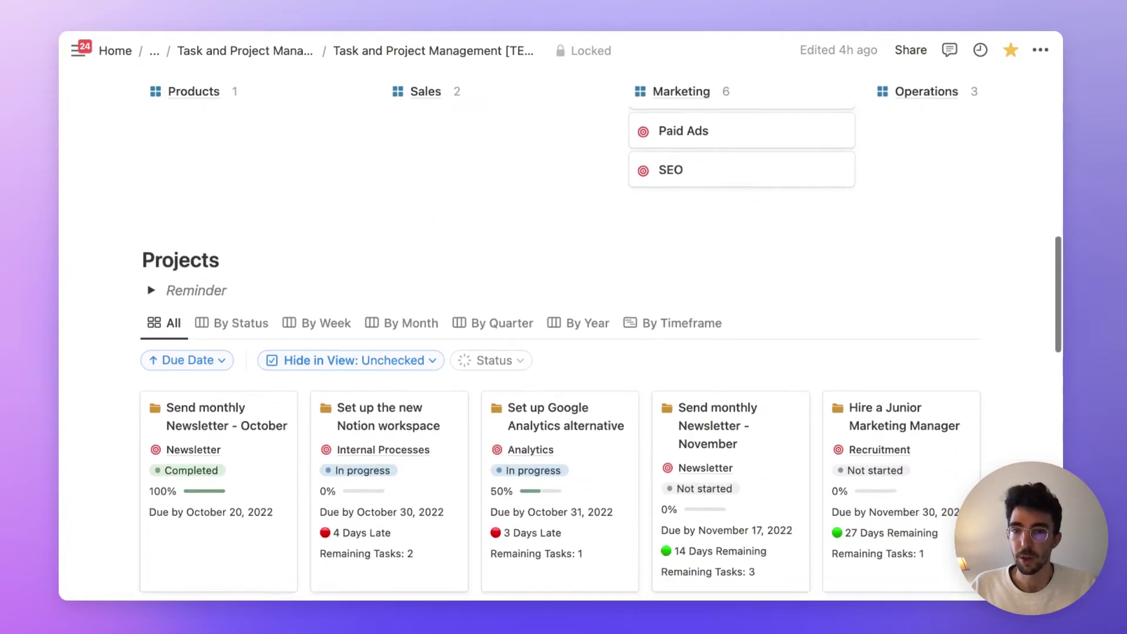
scroll(564, 352, down, 2)
scroll(564, 353, down, 1)
scroll(564, 353, down, 1)
scroll(564, 353, down, 1)
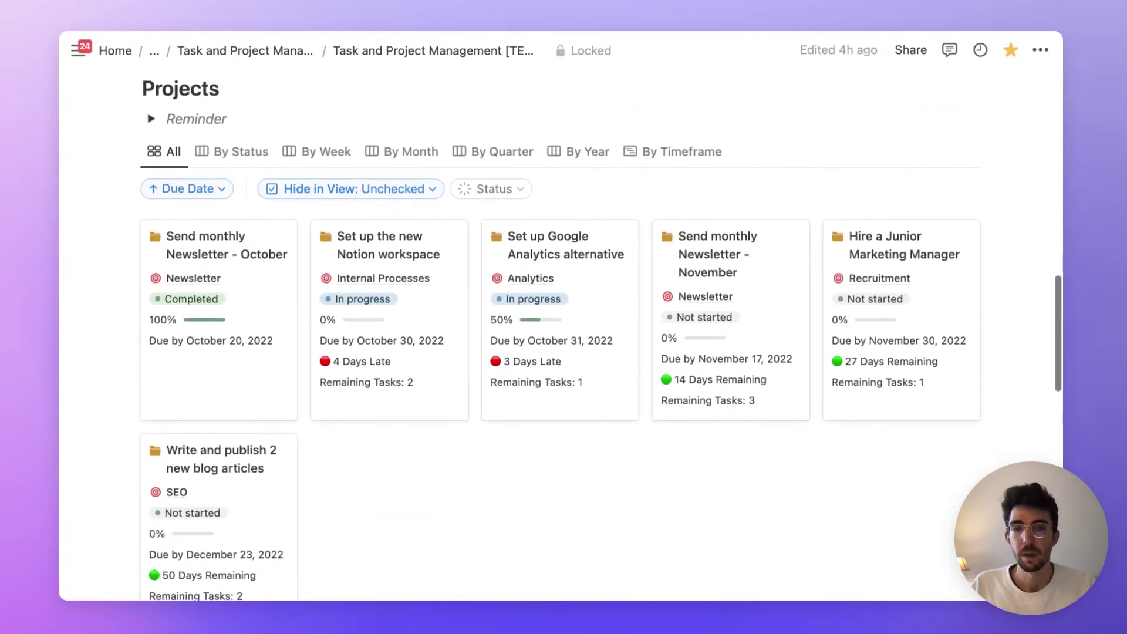
scroll(565, 352, down, 1)
scroll(563, 353, down, 1)
scroll(564, 353, down, 3)
scroll(564, 353, down, 3)
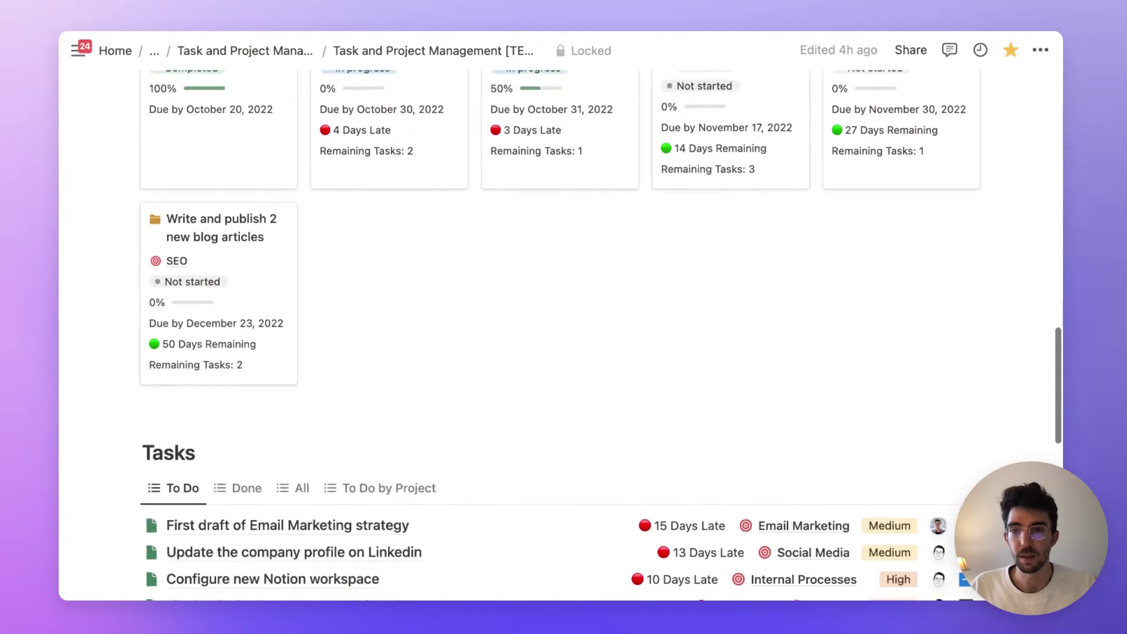
scroll(564, 352, down, 1)
scroll(564, 352, down, 2)
scroll(564, 352, down, 2)
scroll(564, 353, down, 2)
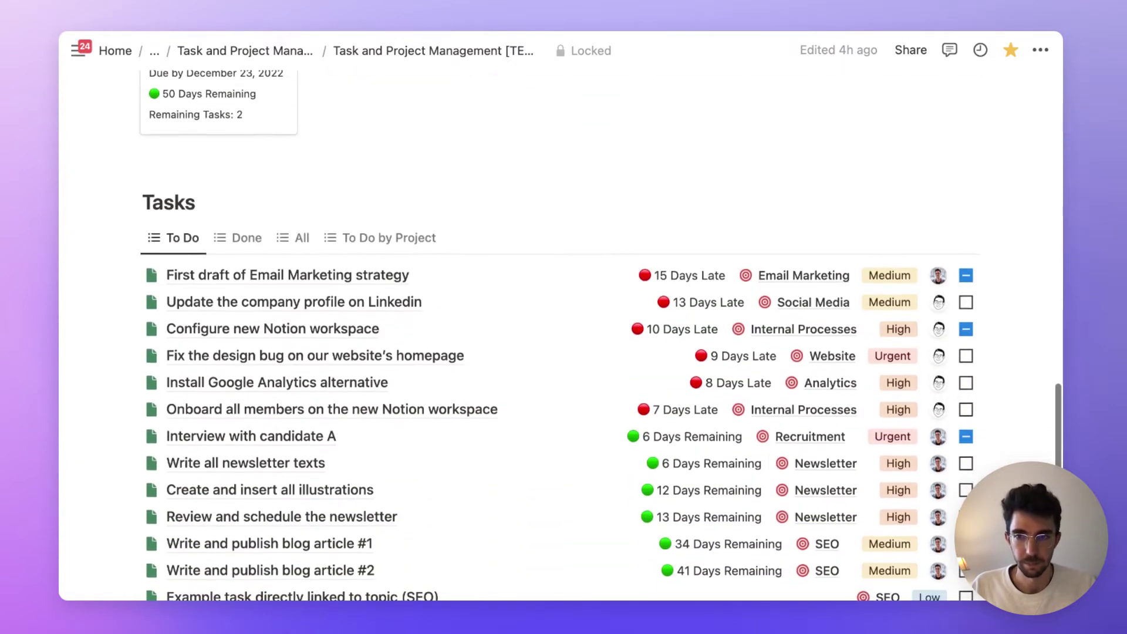
scroll(564, 352, down, 1)
scroll(563, 353, down, 1)
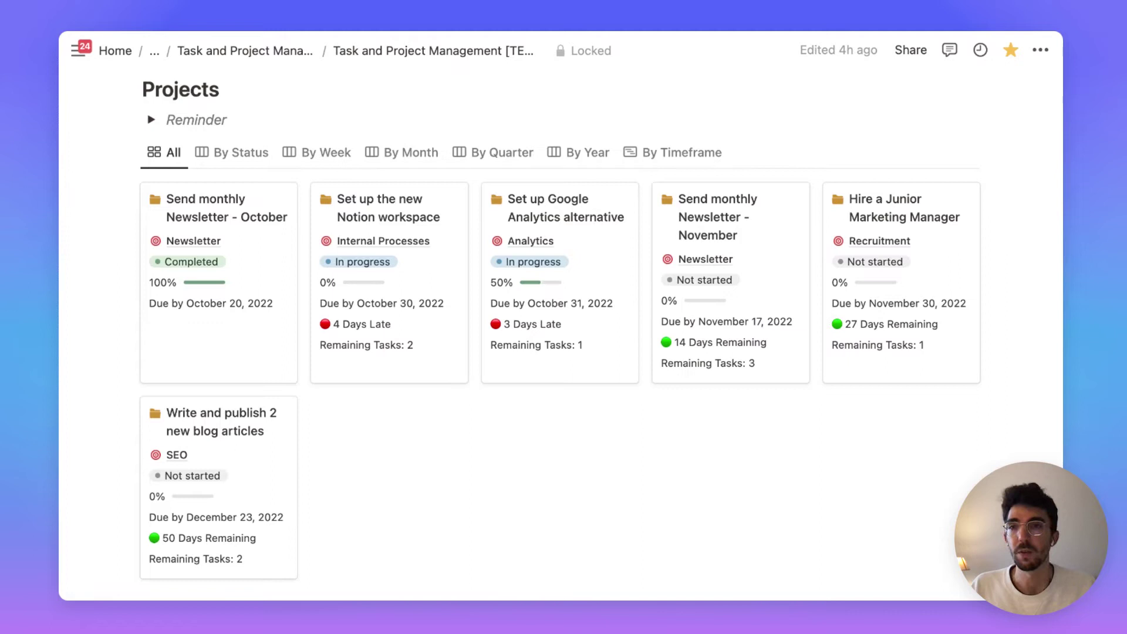
mouse_move(682, 152)
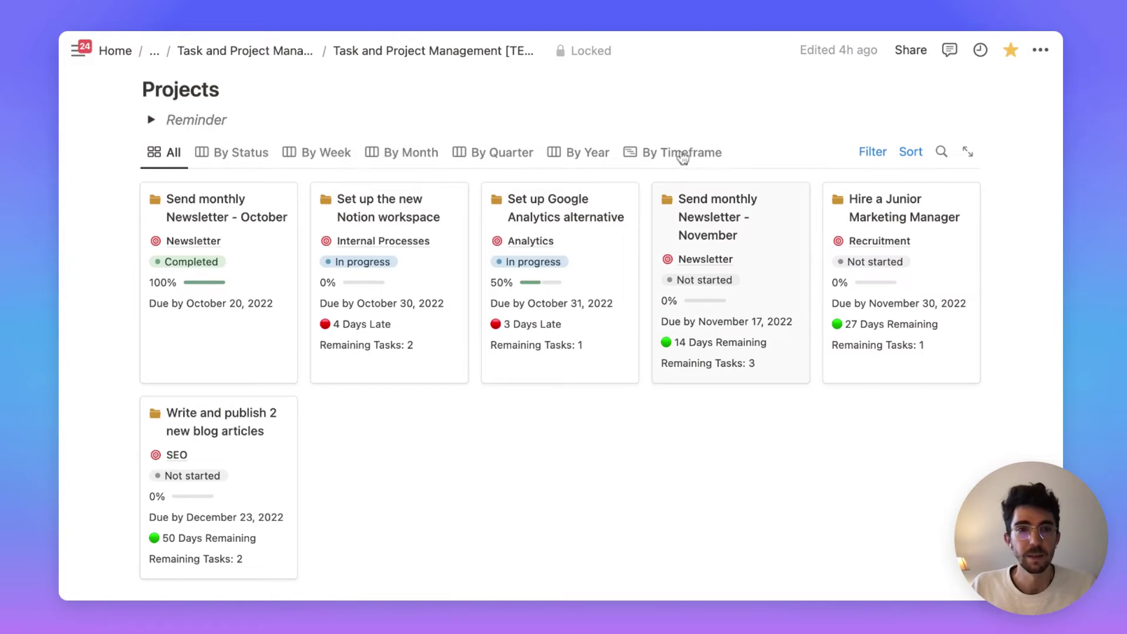
scroll(683, 157, up, 5)
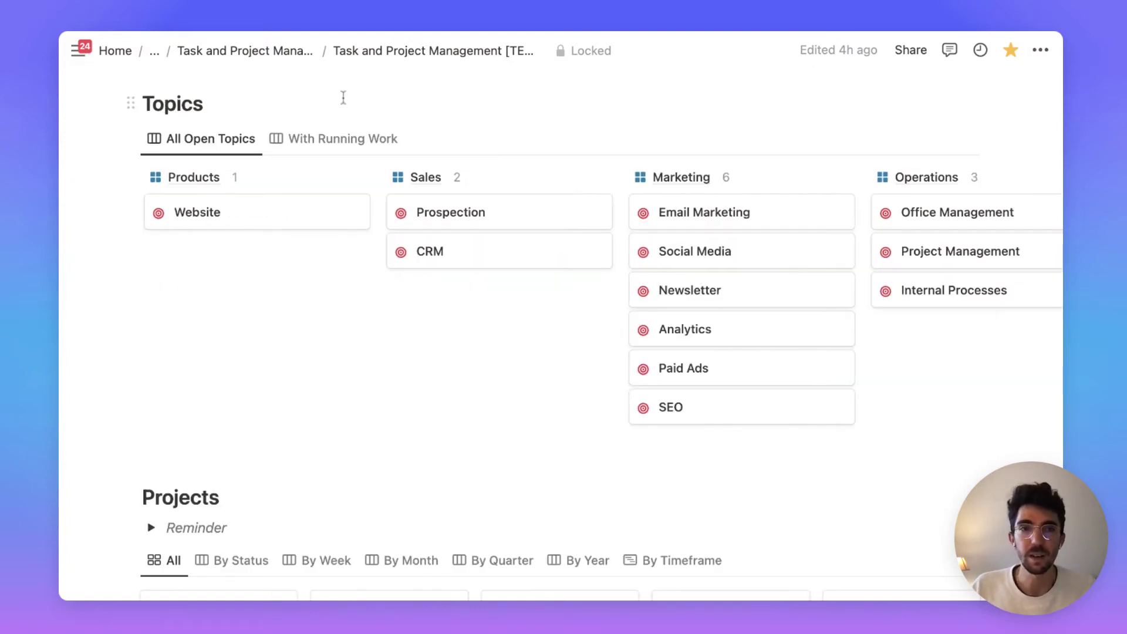
- Switch the Topics board to its 'With Running Work' view
click(324, 143)
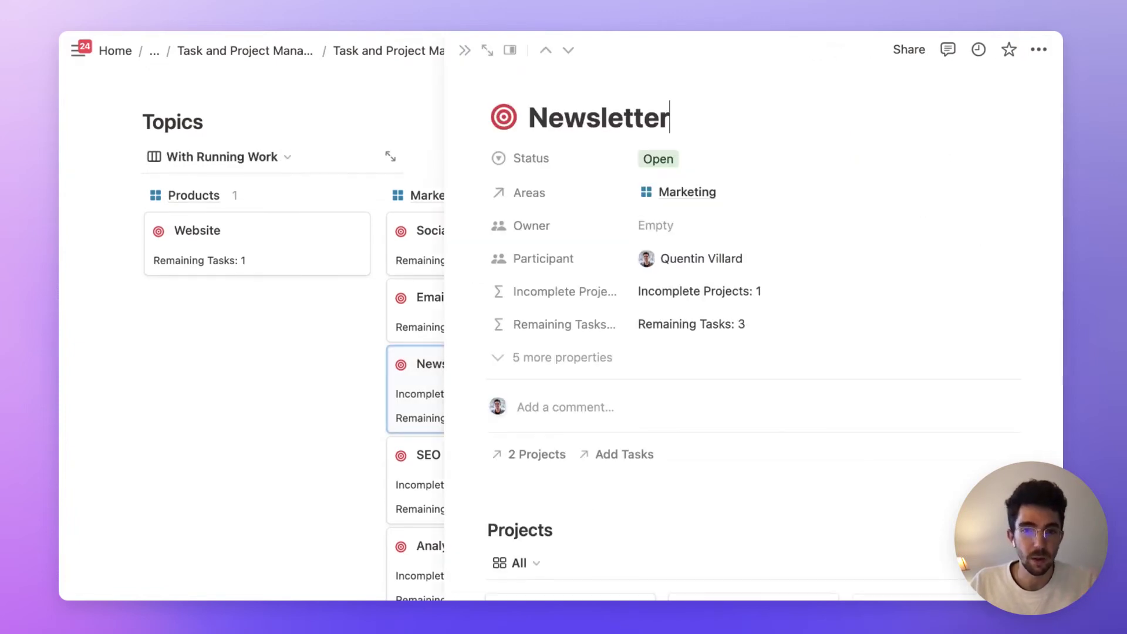
scroll(572, 397, down, 2)
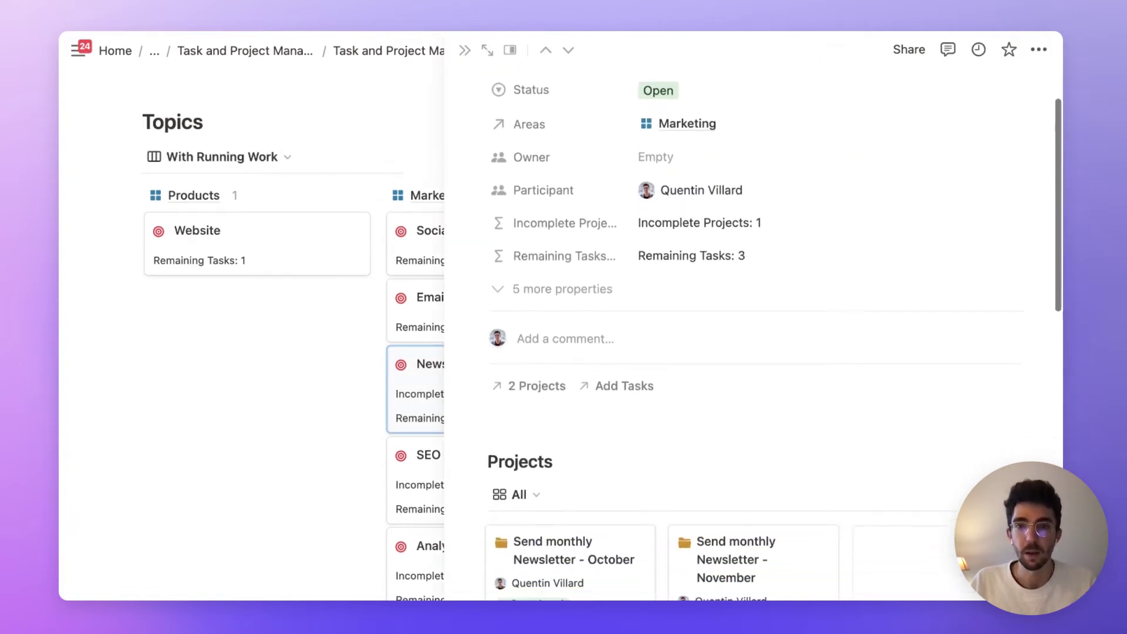
scroll(572, 397, down, 3)
scroll(573, 397, down, 1)
scroll(573, 397, down, 2)
scroll(750, 352, down, 1)
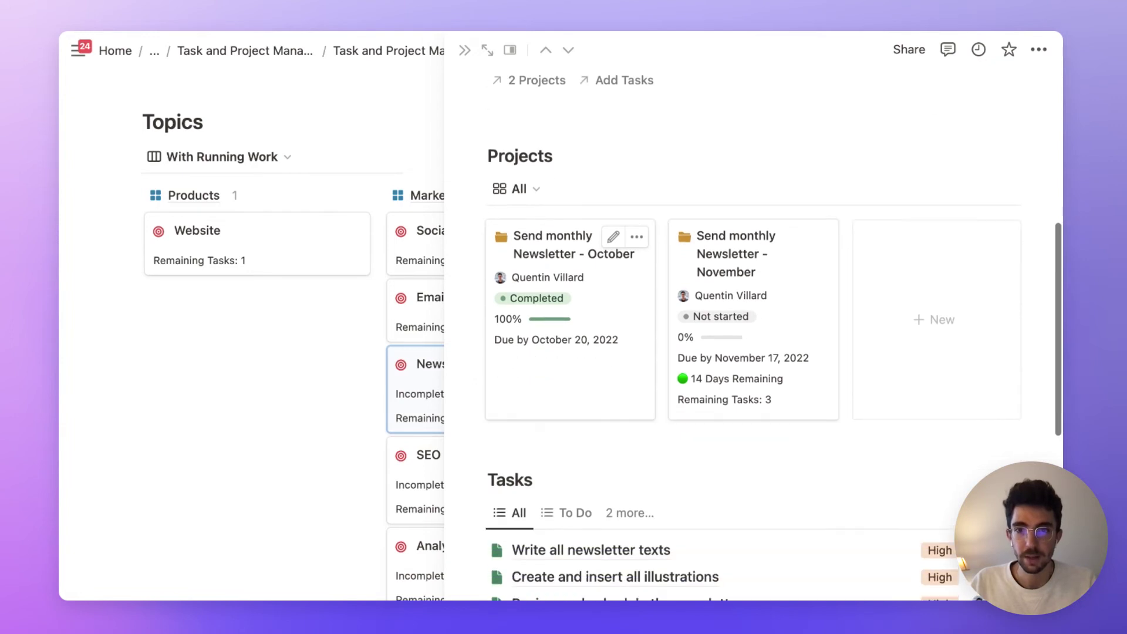
scroll(748, 353, down, 2)
scroll(749, 353, down, 1)
scroll(749, 353, down, 1)
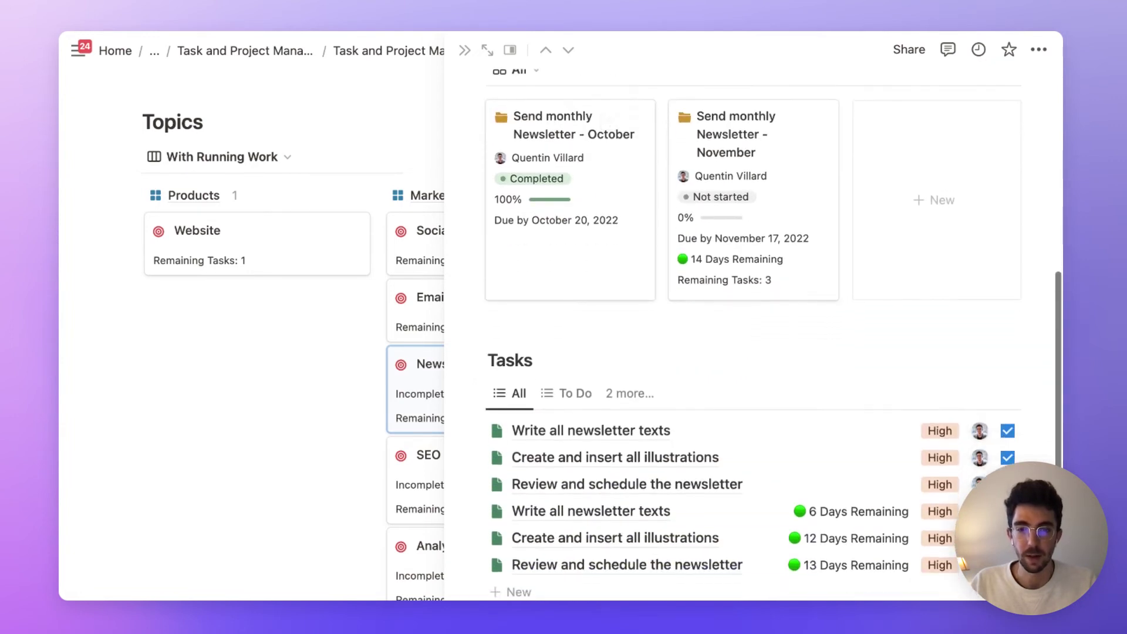
scroll(749, 352, down, 2)
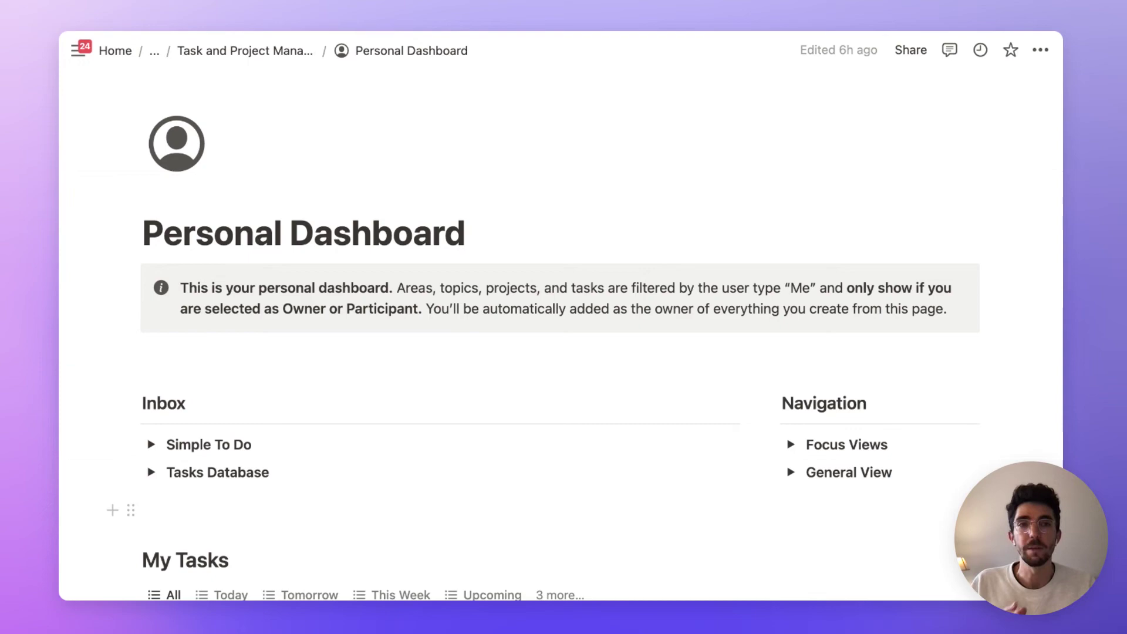
scroll(564, 352, down, 2)
scroll(564, 353, down, 1)
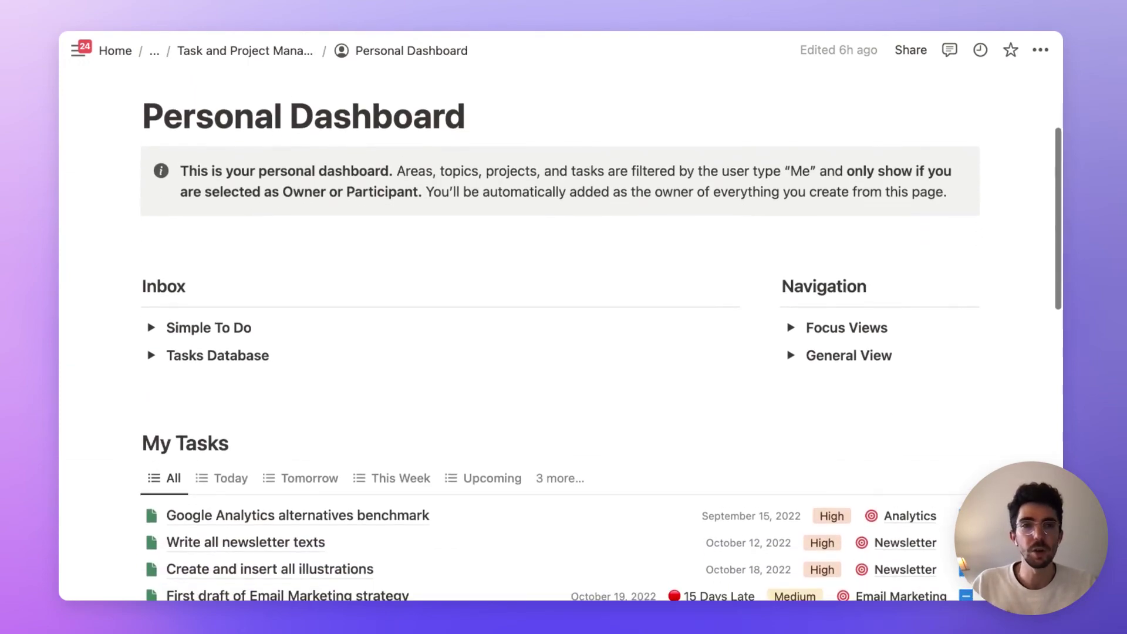
scroll(564, 353, down, 1)
scroll(564, 353, down, 2)
scroll(564, 352, down, 1)
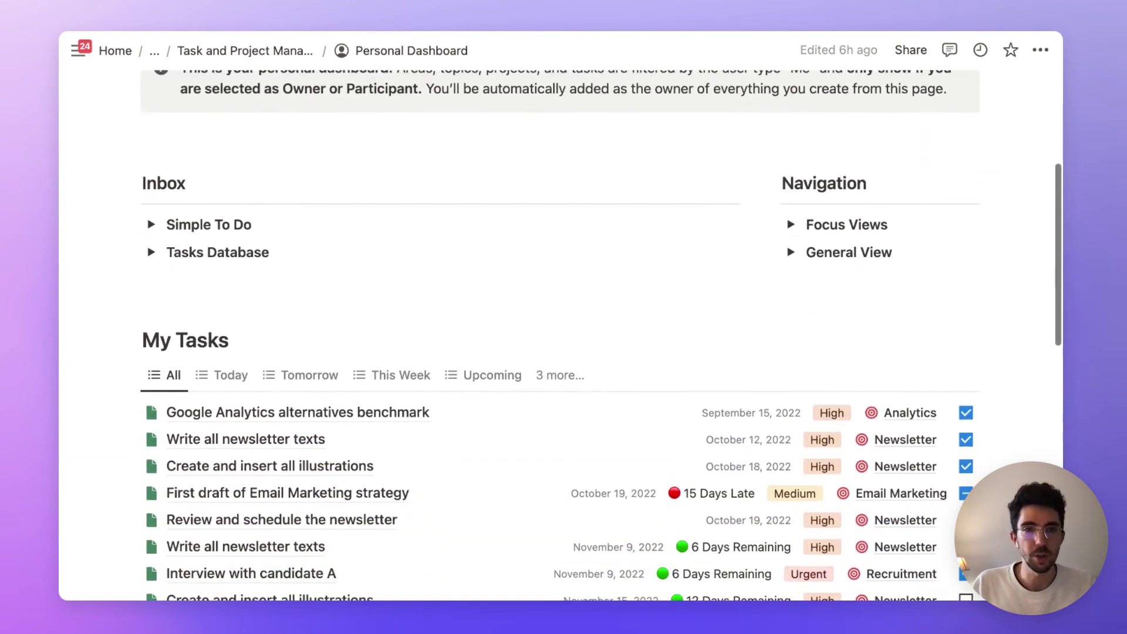
scroll(564, 353, down, 1)
scroll(565, 352, down, 1)
scroll(565, 353, down, 1)
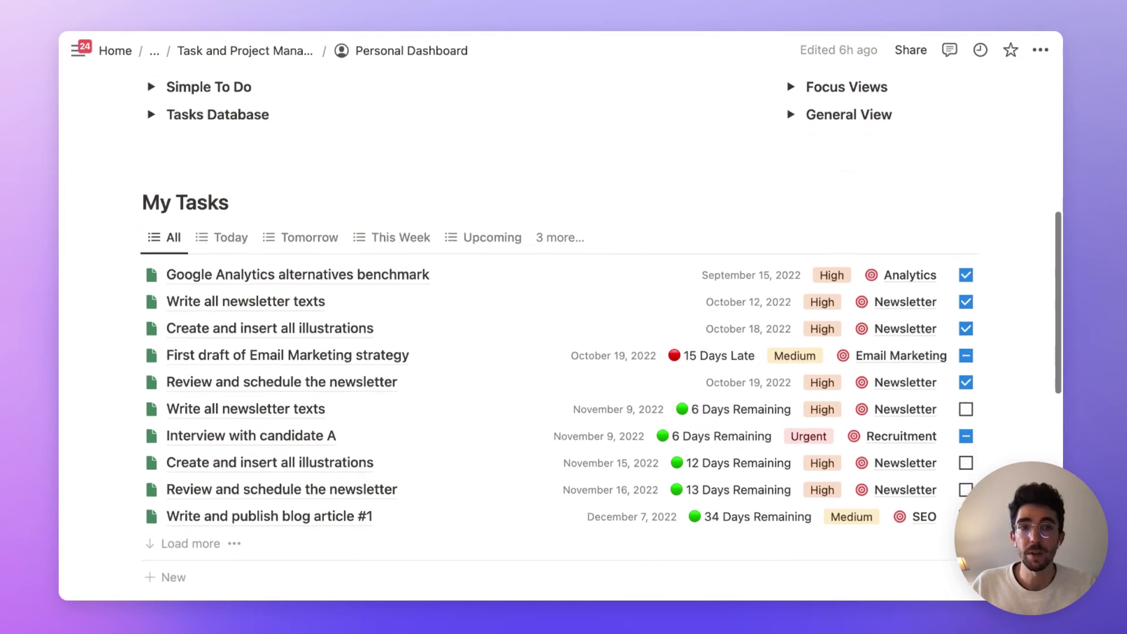
scroll(563, 352, down, 1)
scroll(563, 353, down, 1)
scroll(563, 353, down, 1)
scroll(563, 353, down, 1)
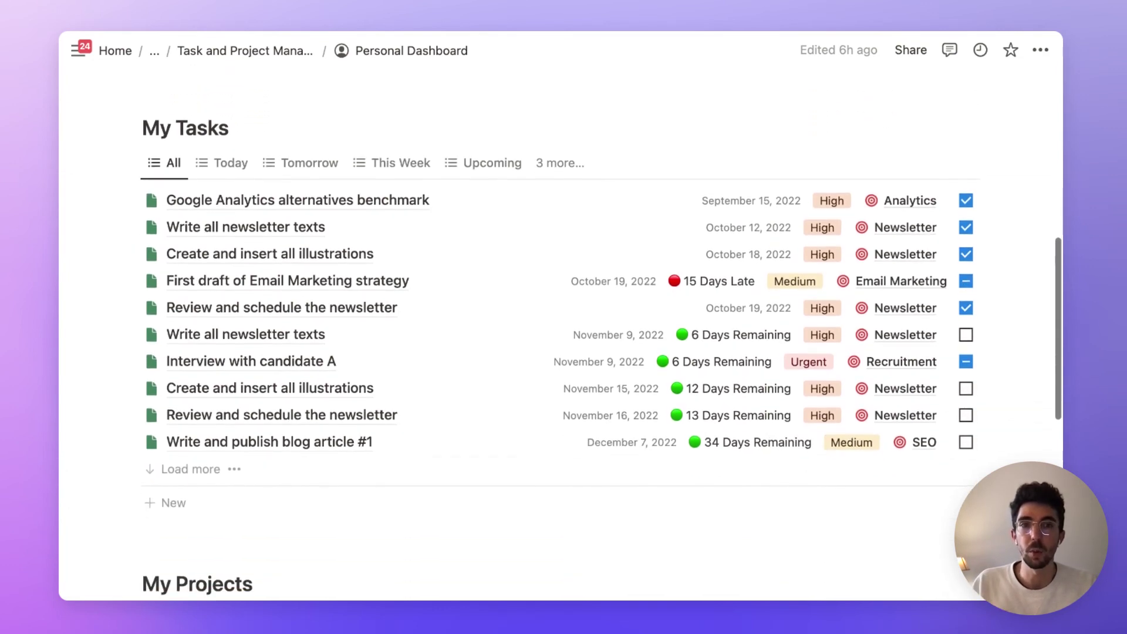
scroll(564, 352, down, 1)
scroll(563, 353, down, 1)
scroll(564, 353, down, 2)
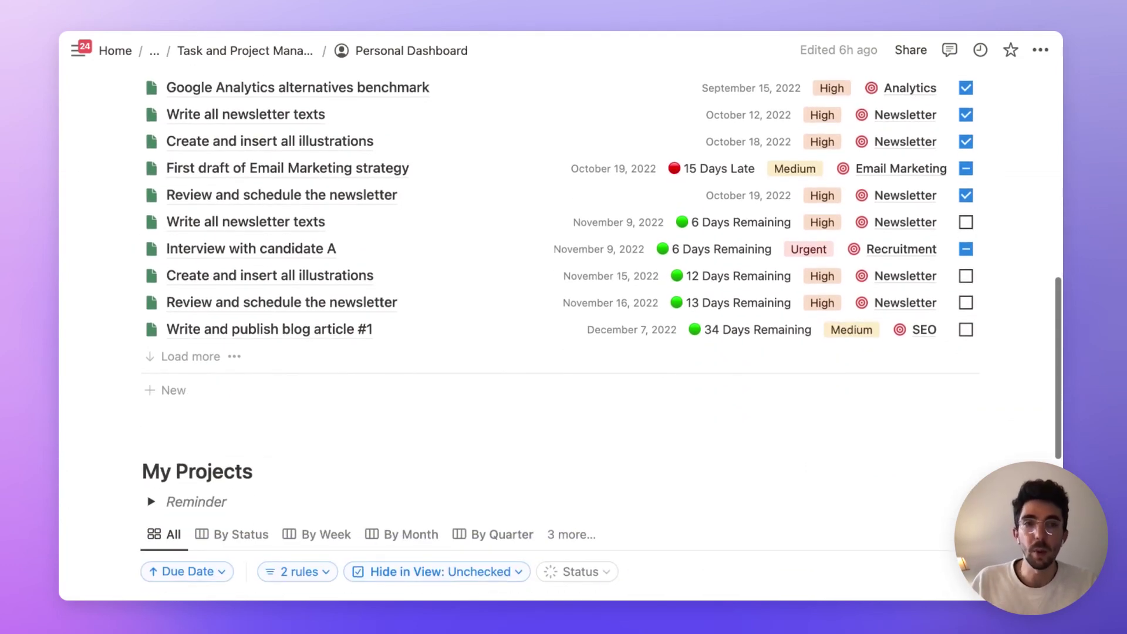
scroll(564, 353, down, 1)
scroll(563, 353, down, 1)
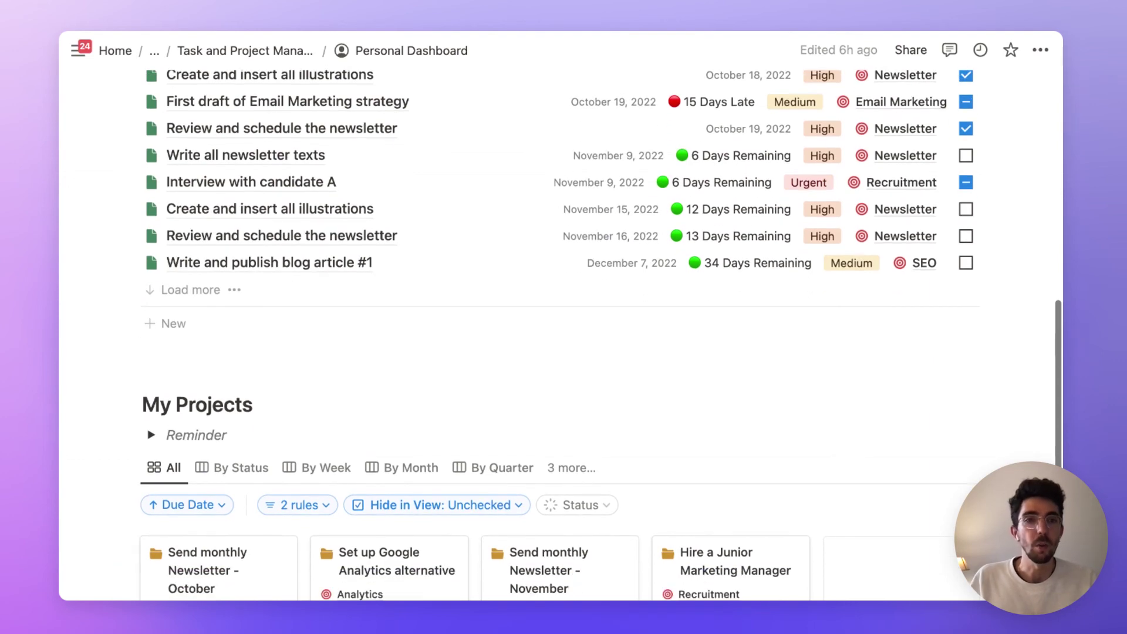
scroll(564, 353, down, 1)
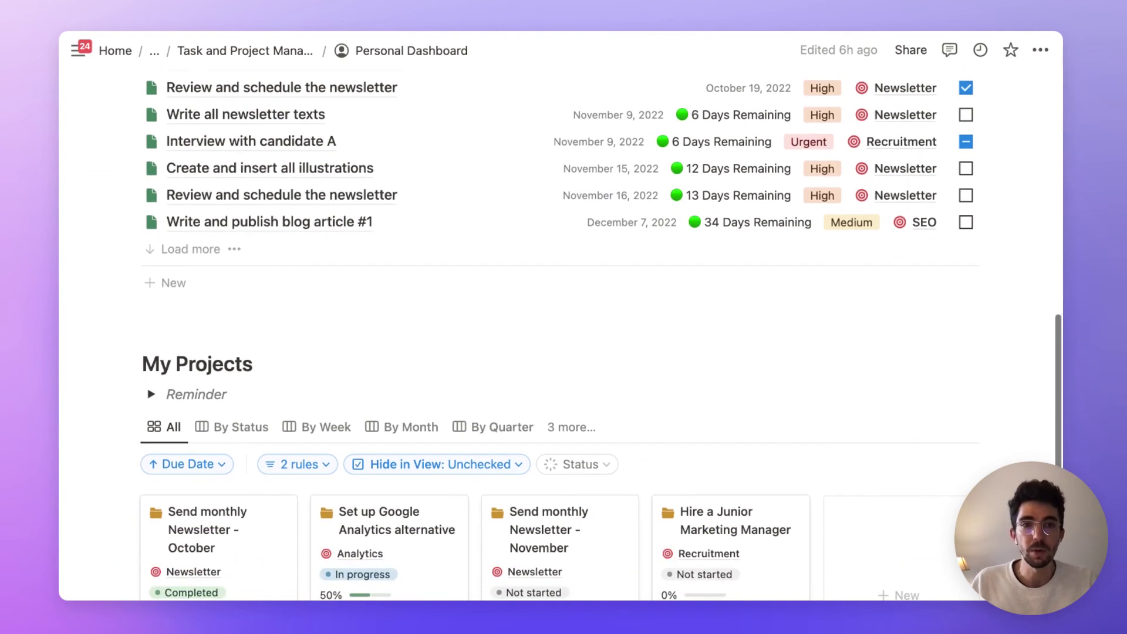
scroll(564, 353, down, 1)
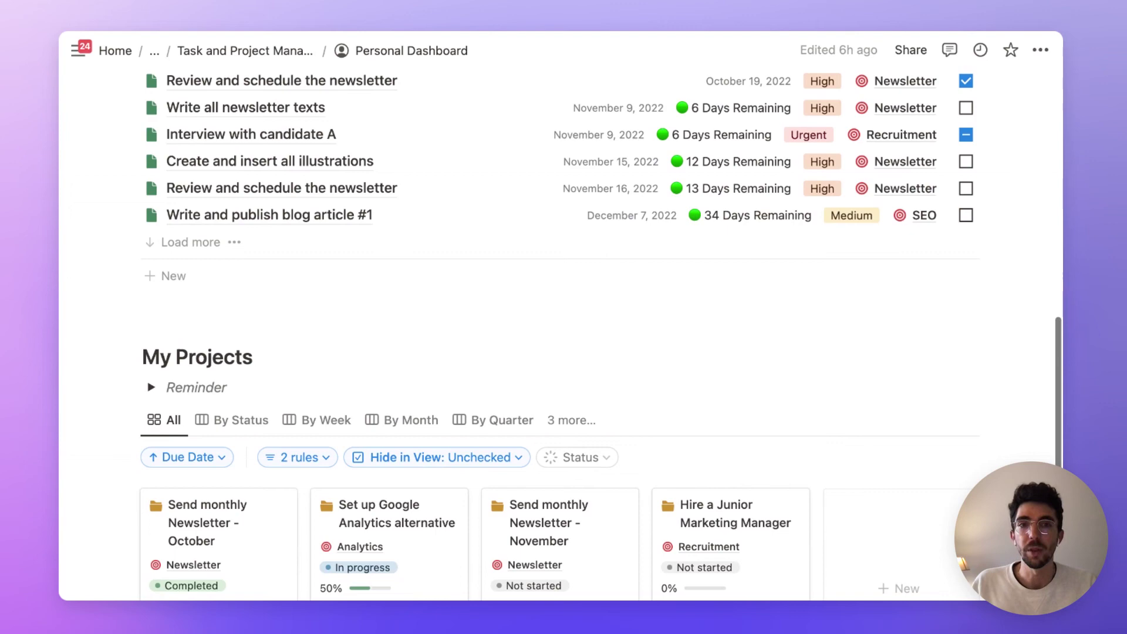
scroll(564, 353, down, 1)
scroll(731, 396, down, 3)
scroll(731, 396, down, 1)
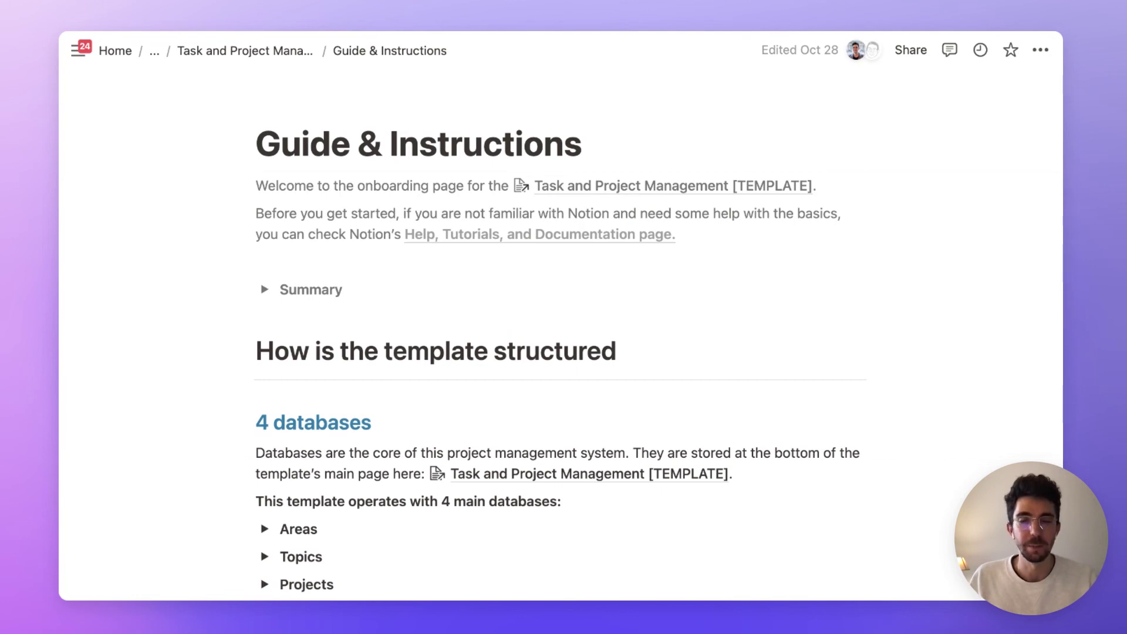
scroll(561, 352, down, 1)
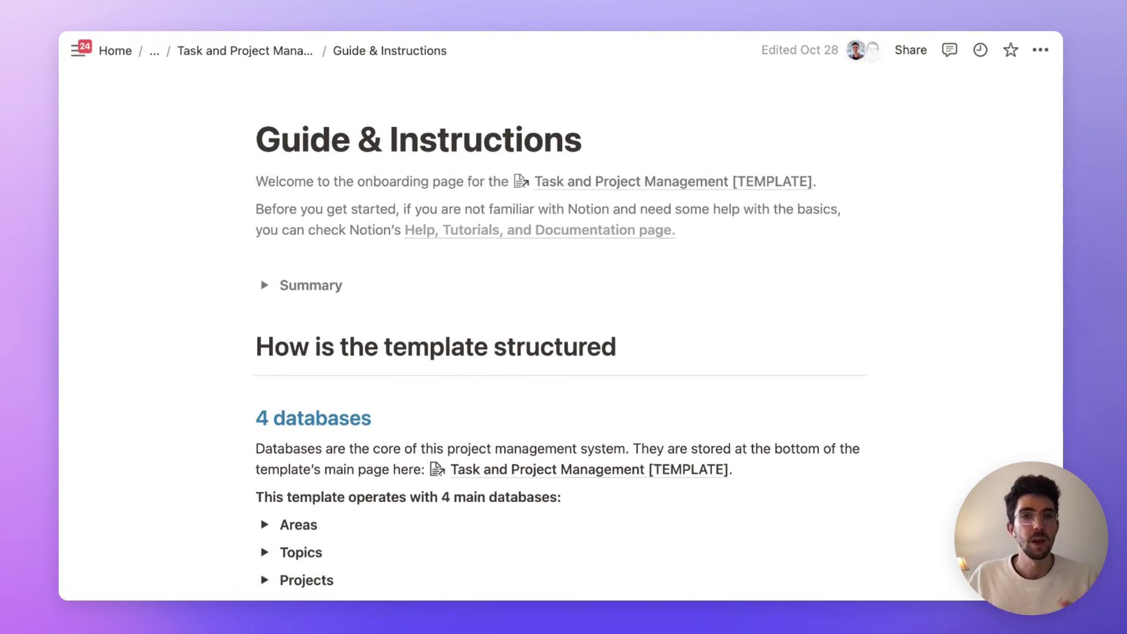